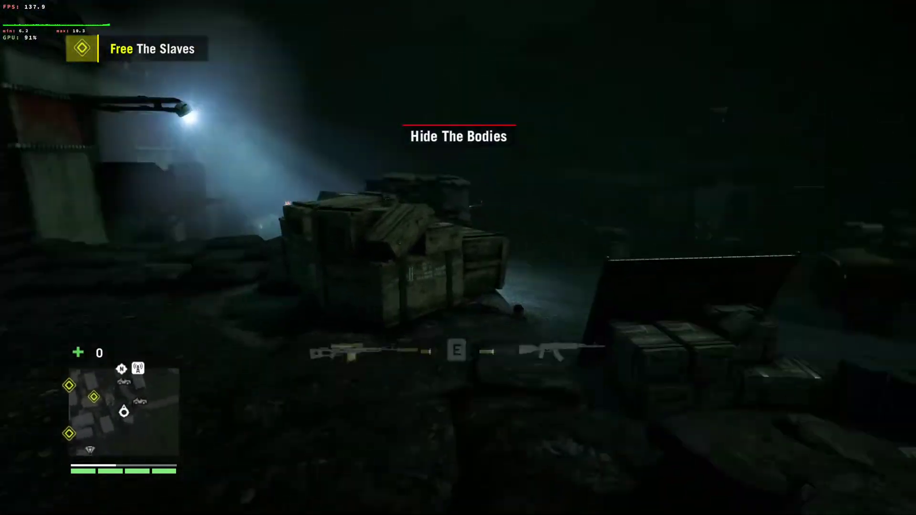
Step: Finish an aerial takedown, then scope in and snipe the first enemies
{"action": "key", "text": "e"}
{"action": "key", "text": "f"}
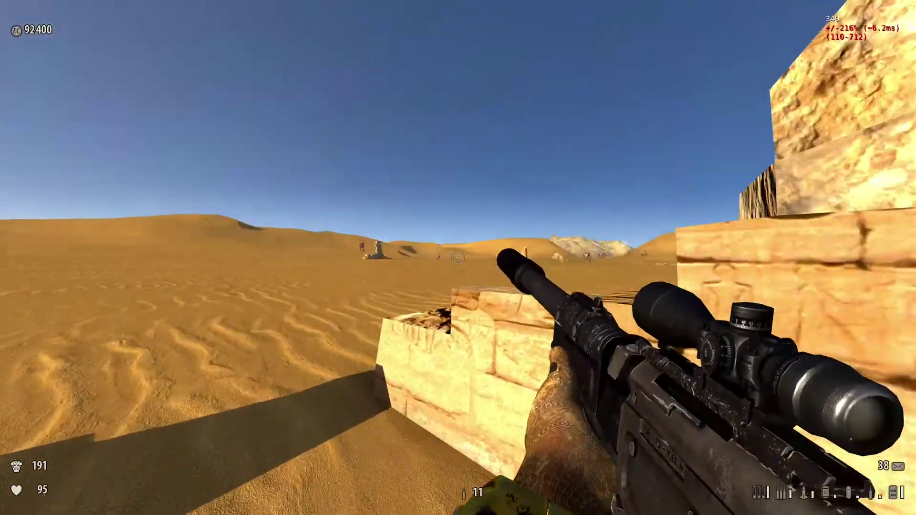
{"action": "right_click", "coordinate": [458, 258]}
{"action": "right_click", "coordinate": [458, 258]}
{"action": "right_click", "coordinate": [458, 257]}
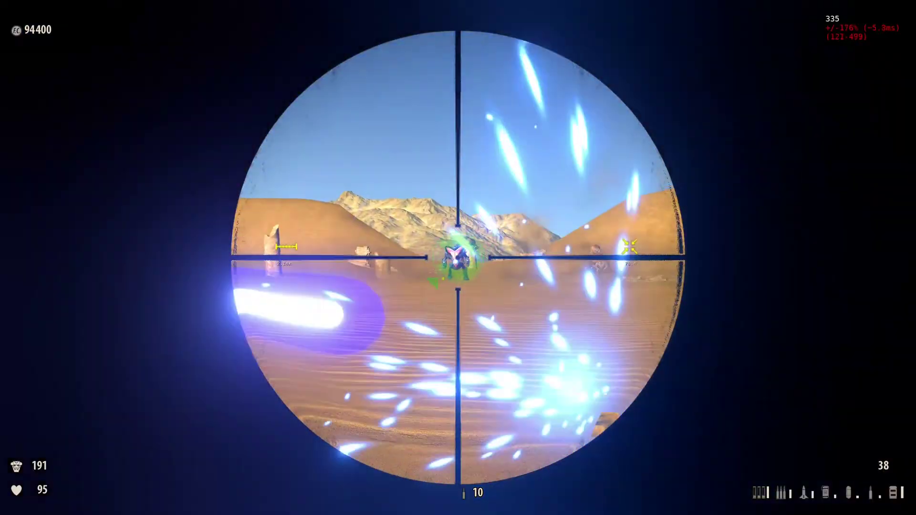
{"action": "left_click", "coordinate": [458, 257]}
{"action": "left_click", "coordinate": [458, 257]}
{"action": "right_click", "coordinate": [458, 258]}
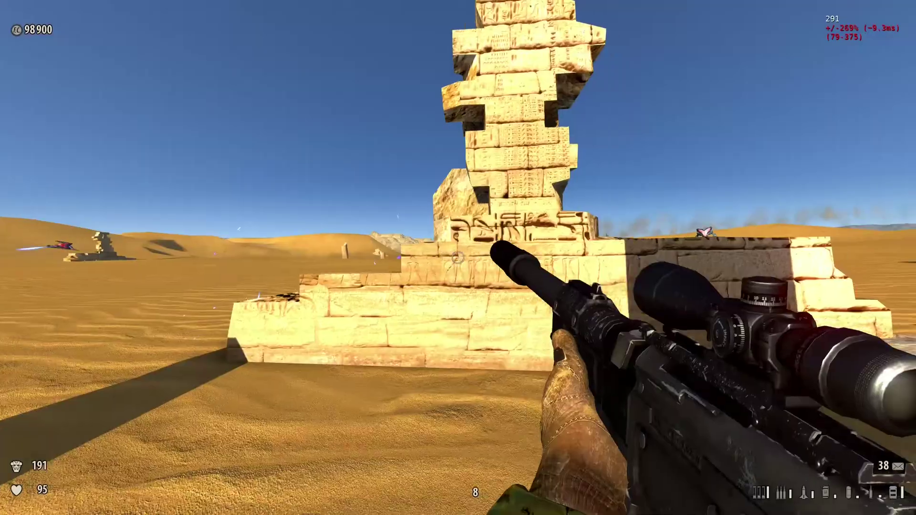
{"action": "right_click", "coordinate": [458, 257]}
{"action": "left_click", "coordinate": [458, 258]}
Step: Snipe the remaining enemies through the scope, then walk forward to the health pickup
{"action": "right_click", "coordinate": [458, 258]}
{"action": "right_click", "coordinate": [458, 258]}
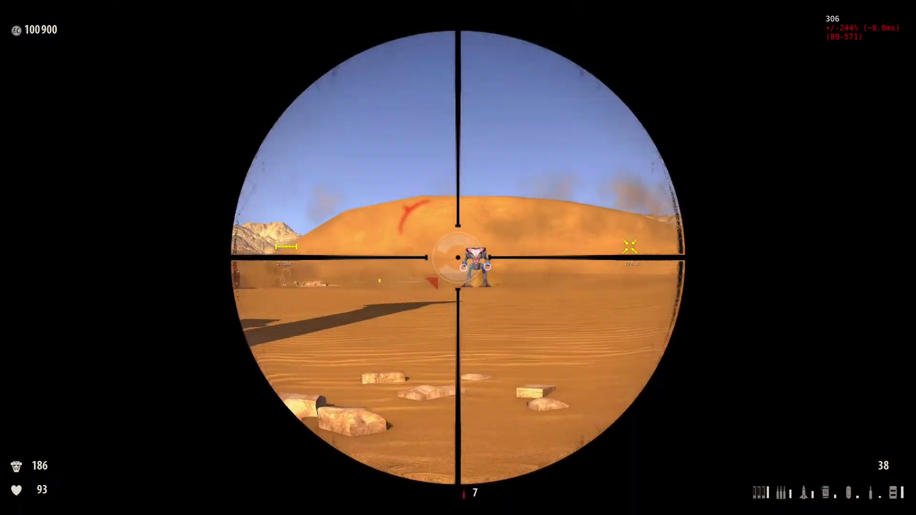
{"action": "left_click", "coordinate": [458, 258]}
{"action": "right_click", "coordinate": [458, 258]}
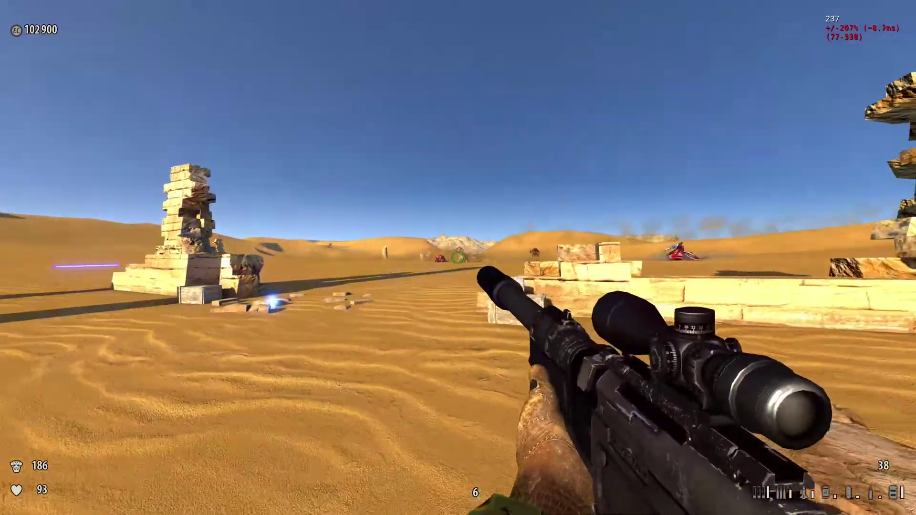
{"action": "right_click", "coordinate": [458, 258]}
{"action": "left_click", "coordinate": [458, 258]}
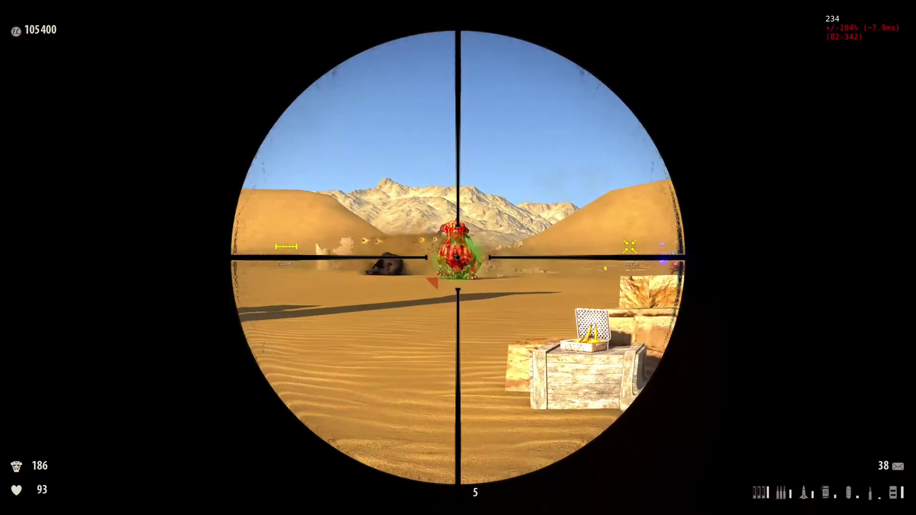
{"action": "right_click", "coordinate": [458, 258]}
{"action": "right_click", "coordinate": [458, 258]}
{"action": "left_click", "coordinate": [458, 258]}
{"action": "right_click", "coordinate": [458, 258]}
{"action": "key", "text": "w"}
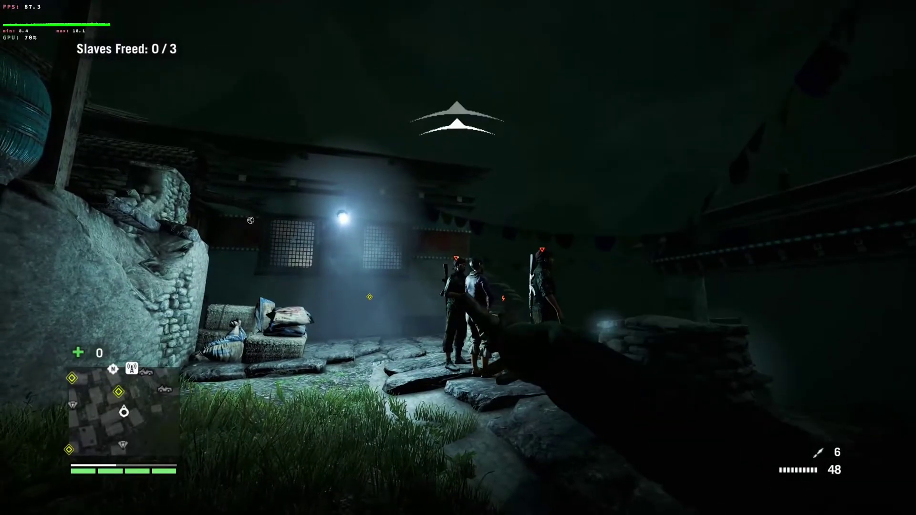
Step: Headshot a guard, knife and take down wall guards, and throw a knife while advancing into the village
{"action": "left_click", "coordinate": [458, 258]}
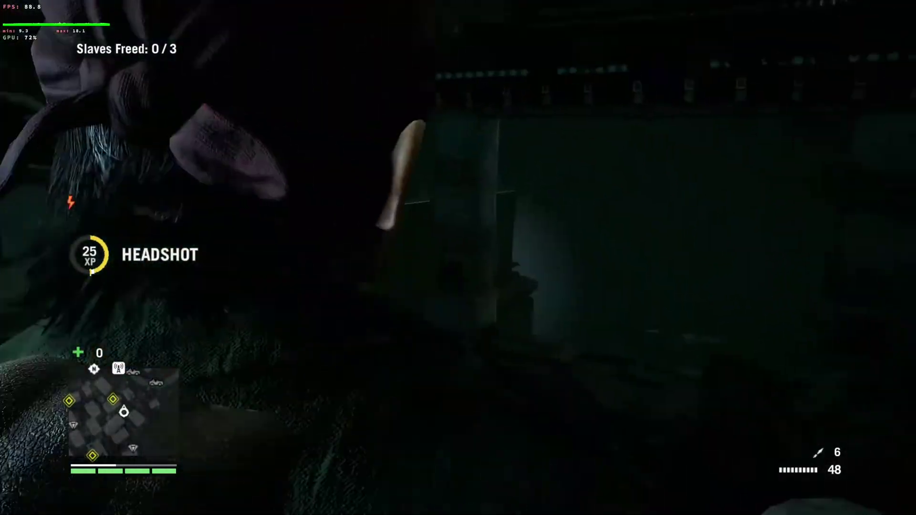
{"action": "key", "text": "f"}
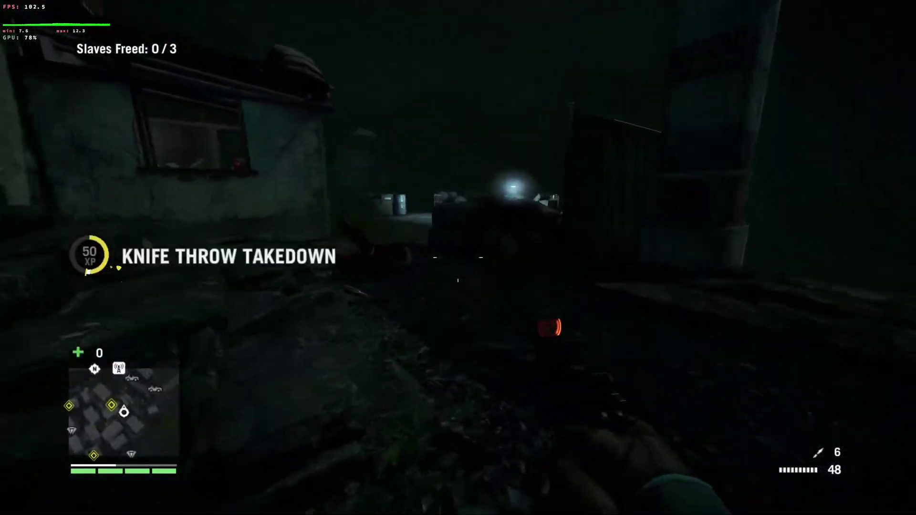
{"action": "key", "text": "w"}
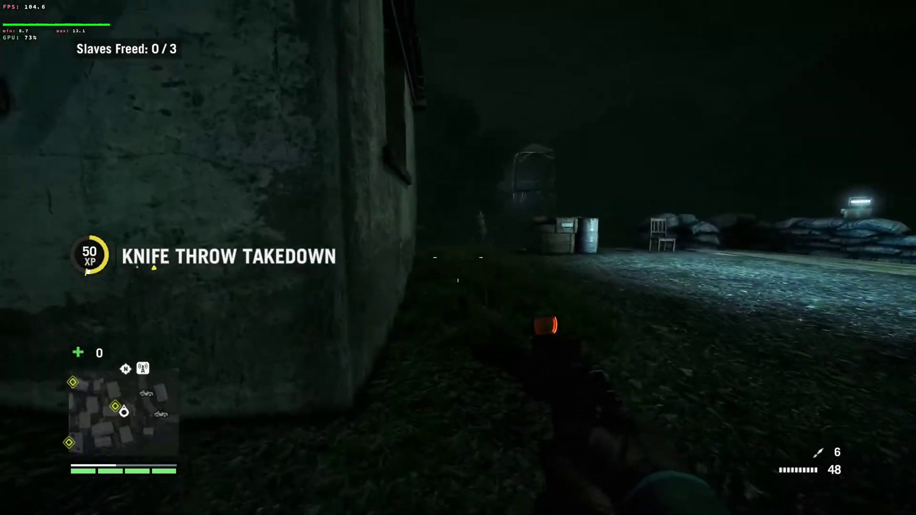
{"action": "key", "text": "f"}
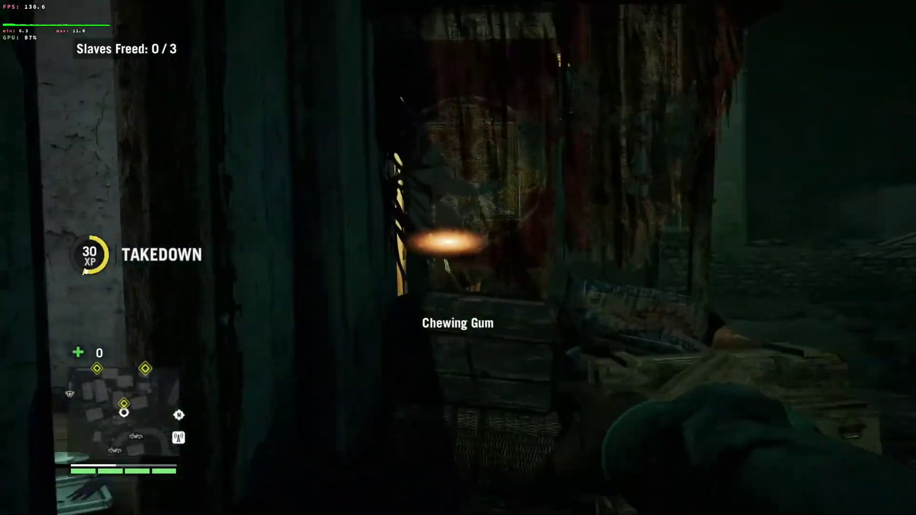
{"action": "key", "text": "f"}
{"action": "key", "text": "w"}
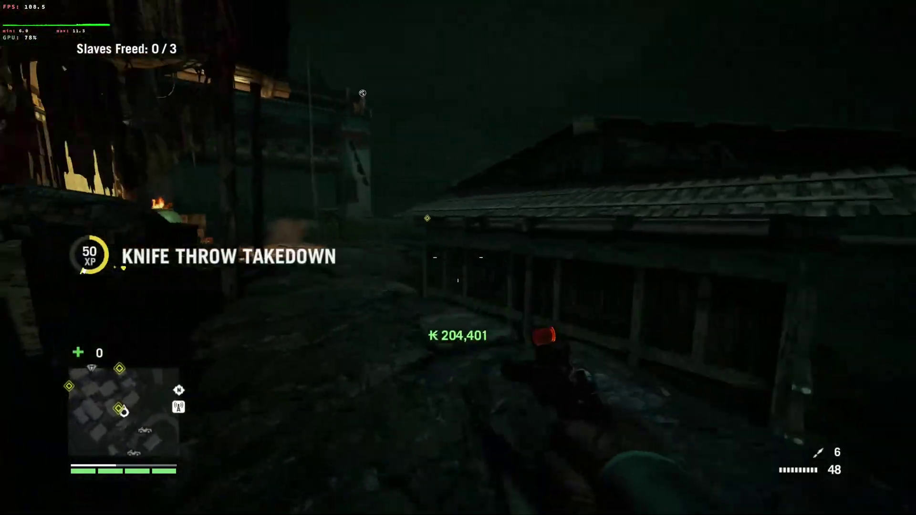
{"action": "key", "text": "w"}
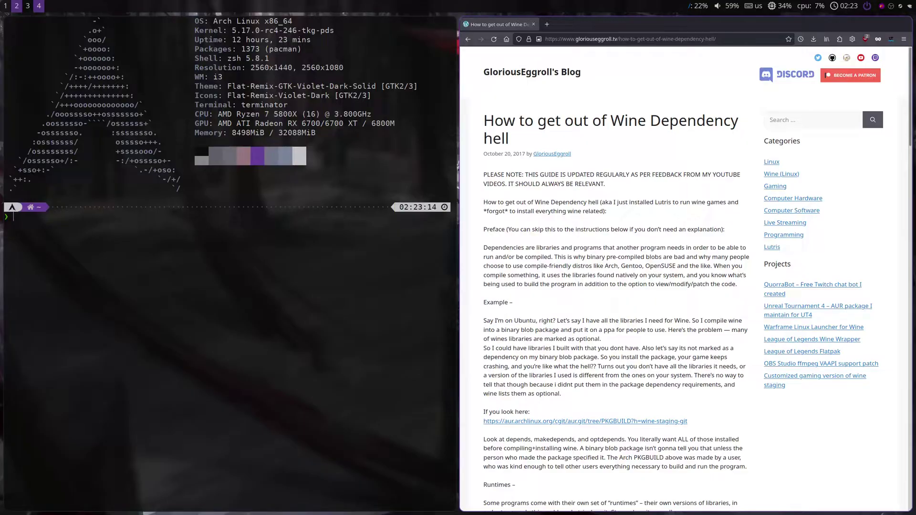
Step: Copy 'sudo pacman -Sy' from the blog's Instructions and paste it at the Terminator prompt
{"action": "scroll", "coordinate": [571, 171], "scroll_direction": "down", "scroll_amount": 15}
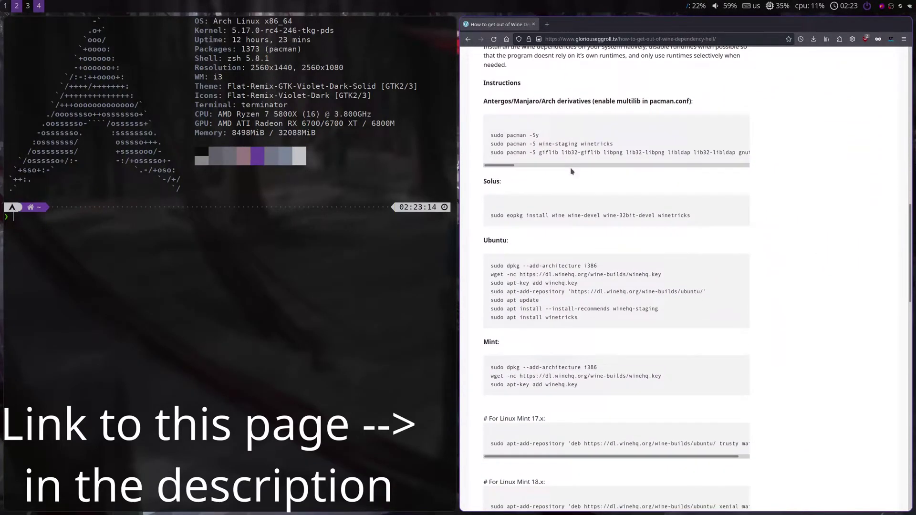
{"action": "left_click_drag", "start_coordinate": [490, 129], "coordinate": [547, 131]}
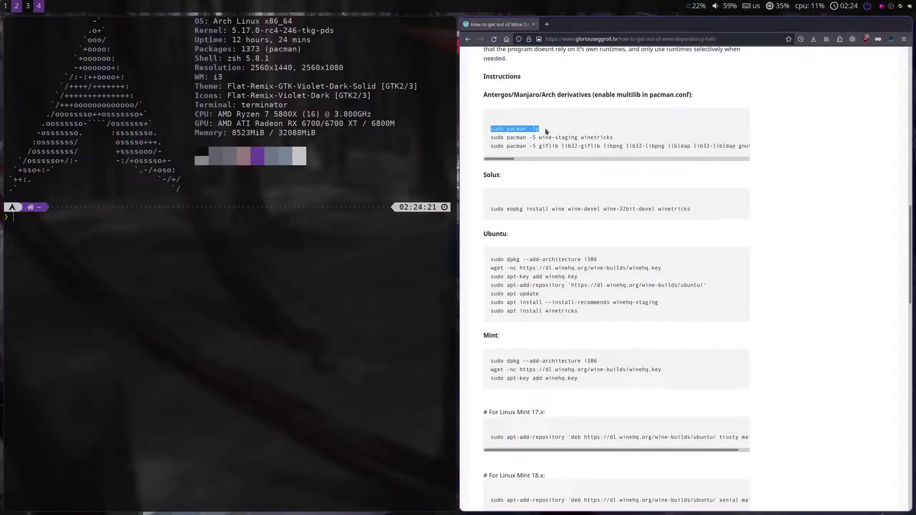
{"action": "left_click", "coordinate": [545, 136]}
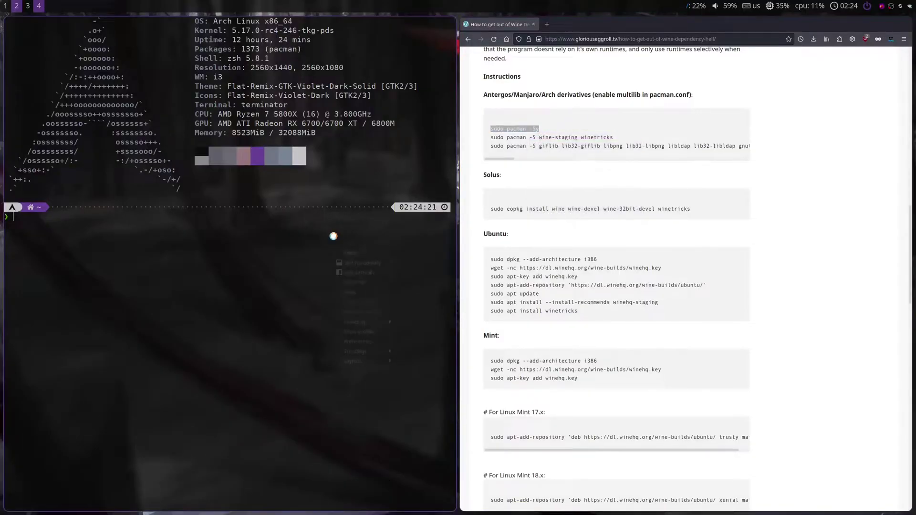
{"action": "right_click", "coordinate": [334, 238]}
{"action": "left_click", "coordinate": [355, 253]}
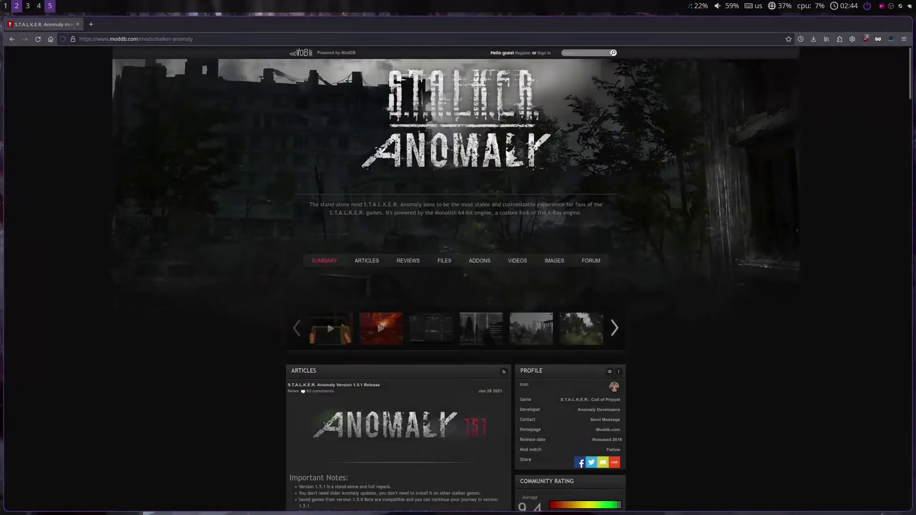
Step: Scroll down the S.T.A.L.K.E.R. Anomaly ModDB page
{"action": "scroll", "coordinate": [499, 111], "scroll_direction": "down", "scroll_amount": 7}
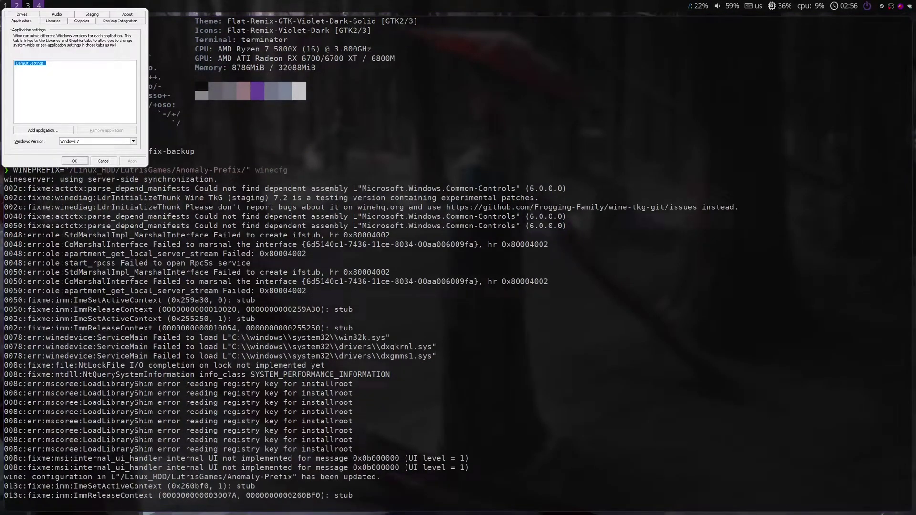
Step: Close the winecfg configuration window for the new Anomaly-Prefix with OK
{"action": "left_click", "coordinate": [74, 161]}
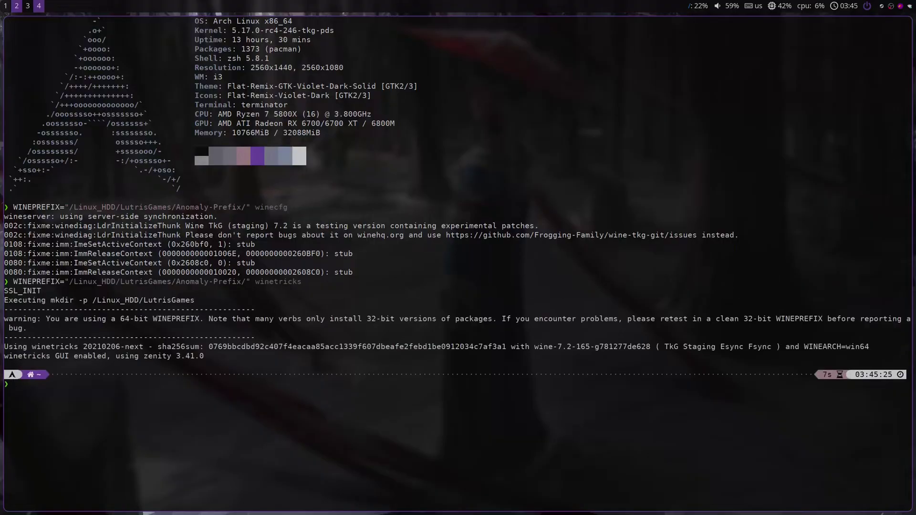
Step: Recall the full WINEPREFIX winetricks command by accepting zsh's autosuggestion for 'WIN'
{"action": "type", "text": "WIN"}
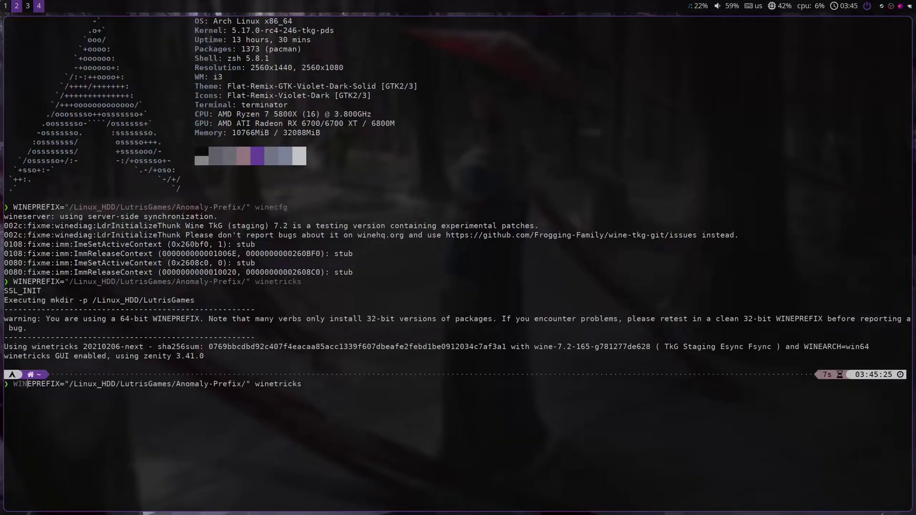
{"action": "key", "text": "Right"}
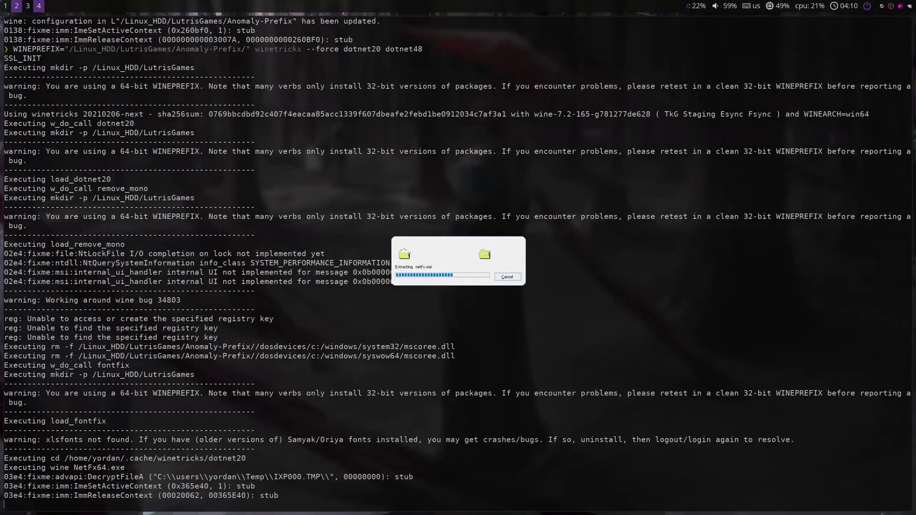
Step: Accept the .NET licence terms and start installing the .NET components
{"action": "left_click", "coordinate": [495, 329]}
{"action": "left_click", "coordinate": [441, 316]}
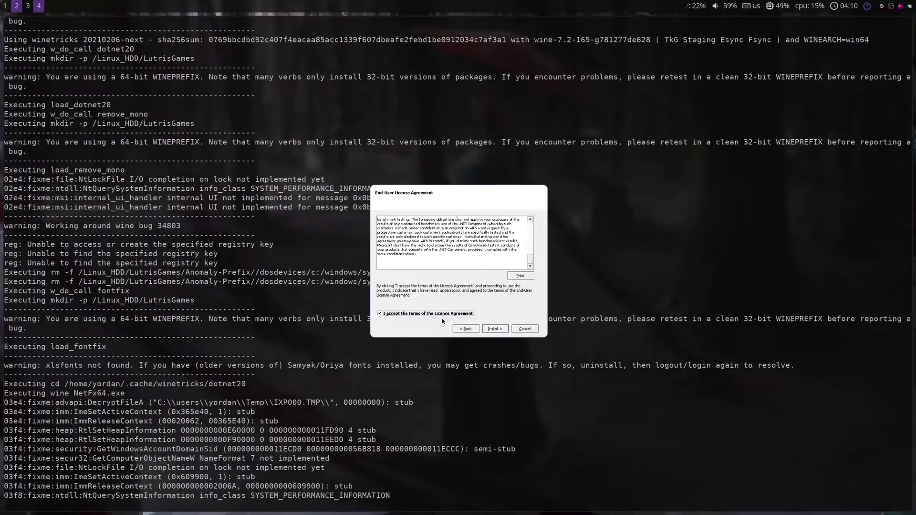
{"action": "left_click", "coordinate": [503, 328]}
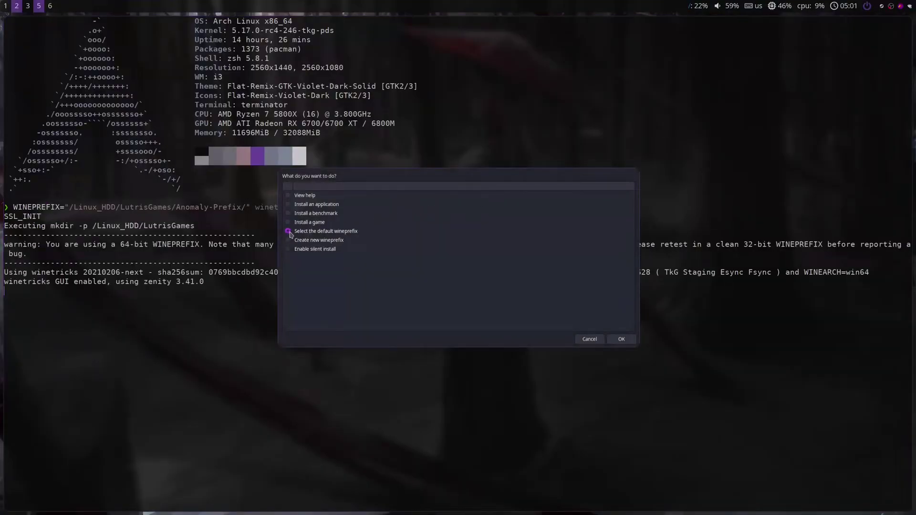
Step: Confirm the default wineprefix and choose 'Install a Windows DLL or component'
{"action": "left_click", "coordinate": [627, 341]}
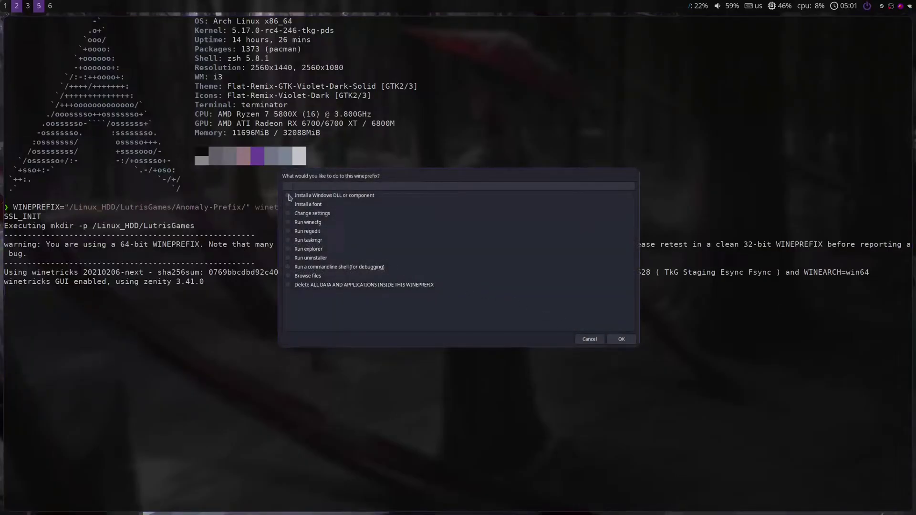
{"action": "left_click", "coordinate": [622, 340]}
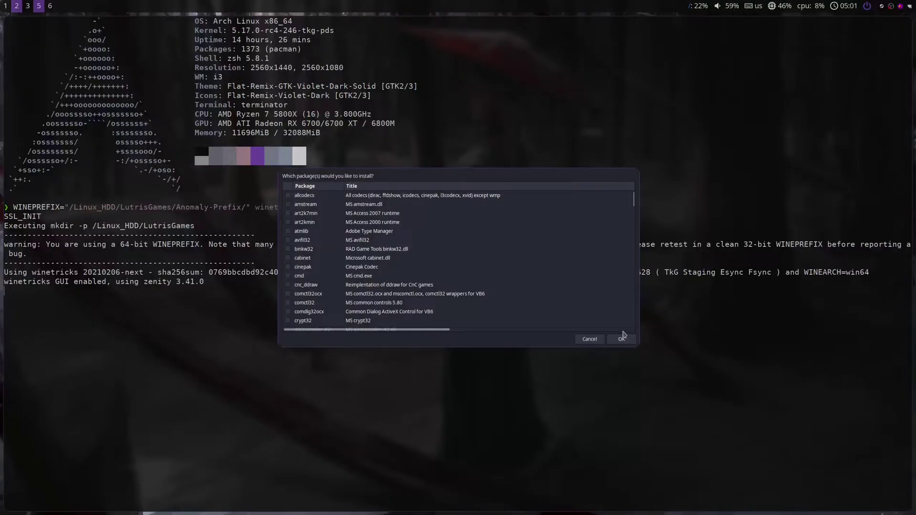
Step: Tick d3dcompiler_43, d3dcompiler_47, d3dx10_43 and d3dx10 in the winetricks package list
{"action": "scroll", "coordinate": [634, 205], "scroll_direction": "down", "scroll_amount": 2}
{"action": "scroll", "coordinate": [634, 205], "scroll_direction": "down", "scroll_amount": 2}
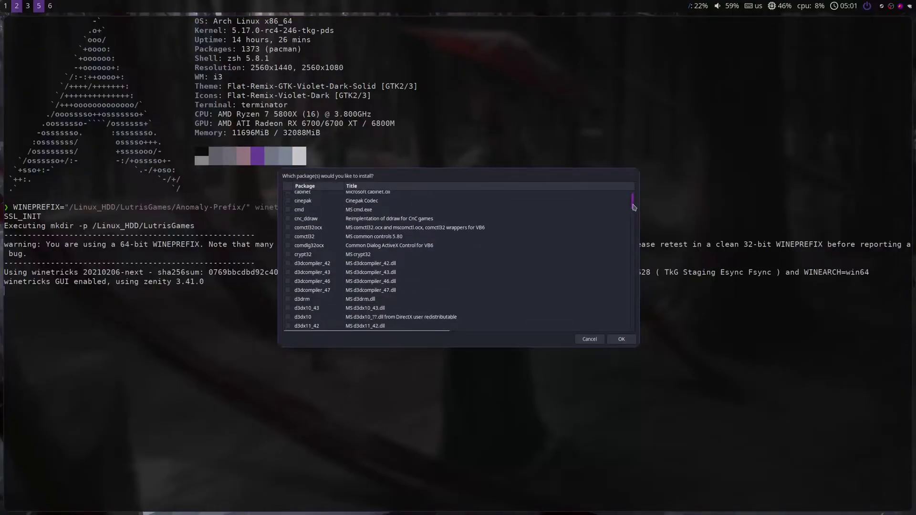
{"action": "left_click", "coordinate": [288, 272]}
{"action": "left_click", "coordinate": [287, 289]}
{"action": "left_click", "coordinate": [287, 308]}
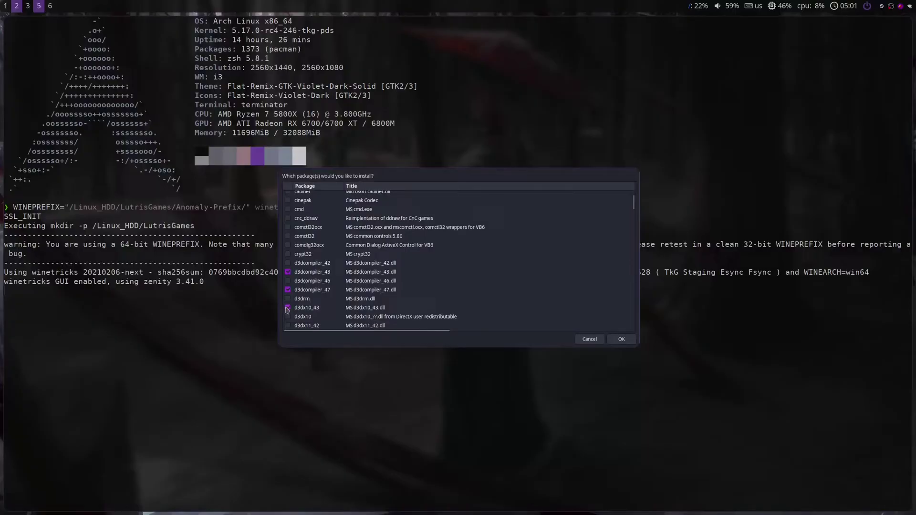
{"action": "left_click", "coordinate": [287, 316]}
{"action": "scroll", "coordinate": [292, 317], "scroll_direction": "down", "scroll_amount": 1}
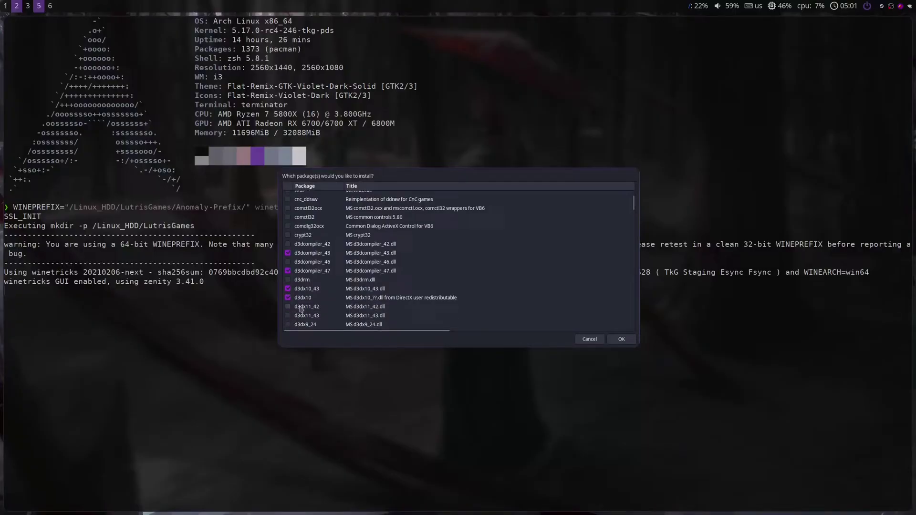
{"action": "scroll", "coordinate": [291, 311], "scroll_direction": "down", "scroll_amount": 10}
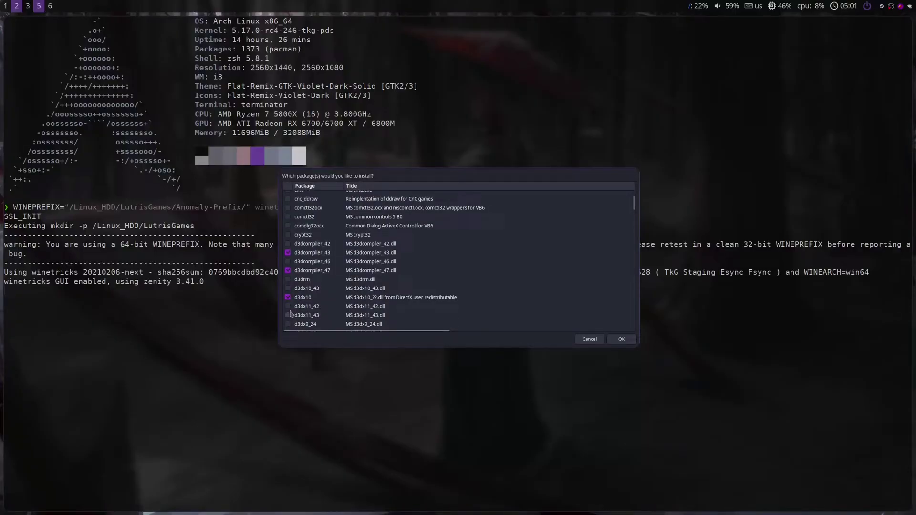
{"action": "scroll", "coordinate": [289, 255], "scroll_direction": "down", "scroll_amount": 1}
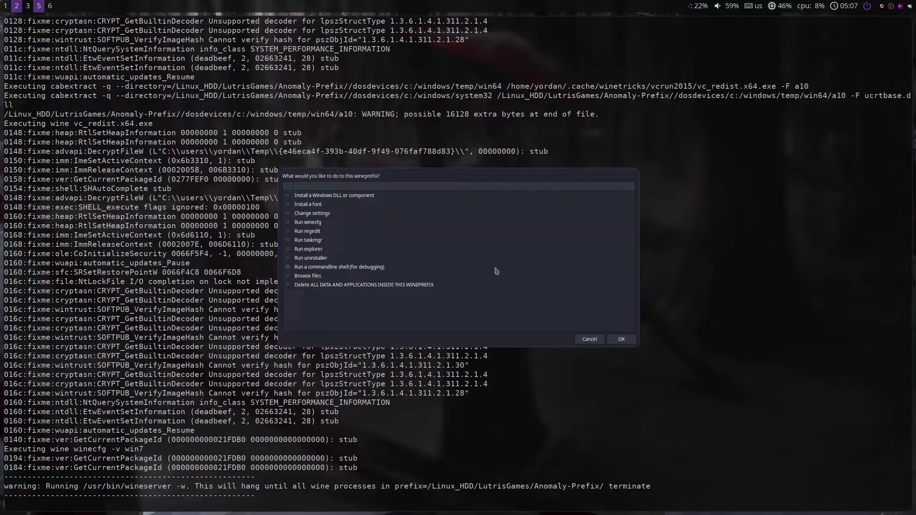
Step: Dismiss the prefix action dialog and exit winetricks back to the shell
{"action": "left_click", "coordinate": [591, 340]}
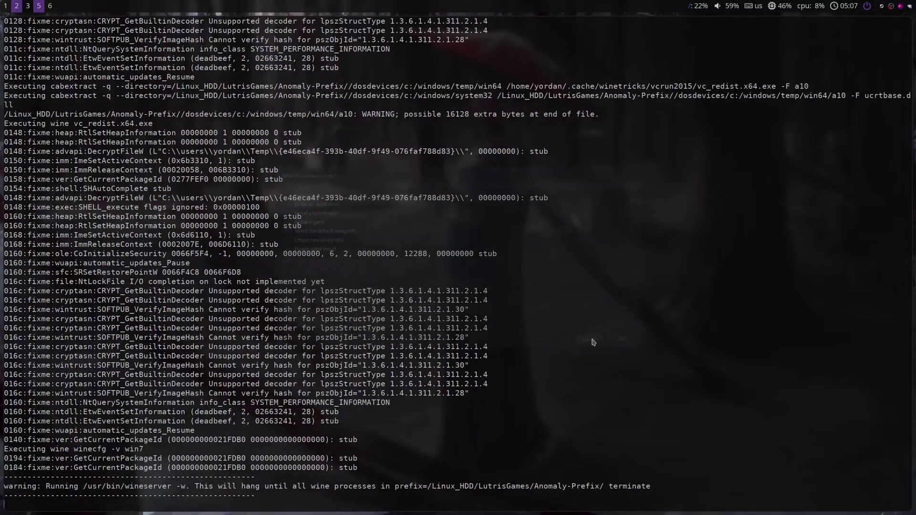
{"action": "left_click", "coordinate": [591, 339]}
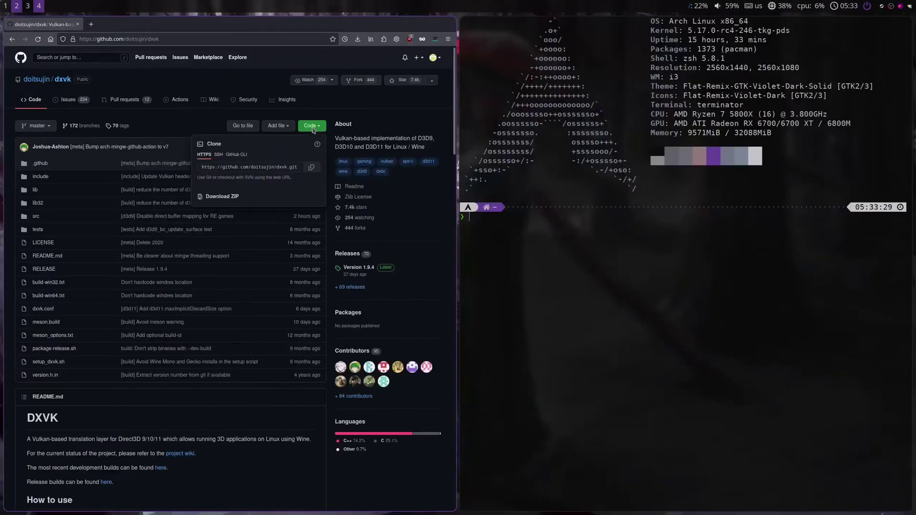
Step: Run git clone with the DXVK repository's copied HTTPS URL
{"action": "left_click", "coordinate": [312, 167]}
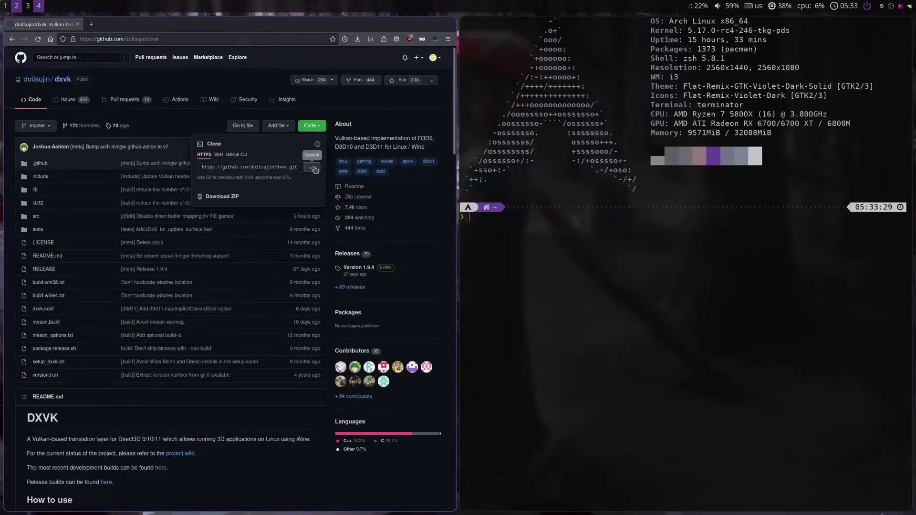
{"action": "type", "text": "git"}
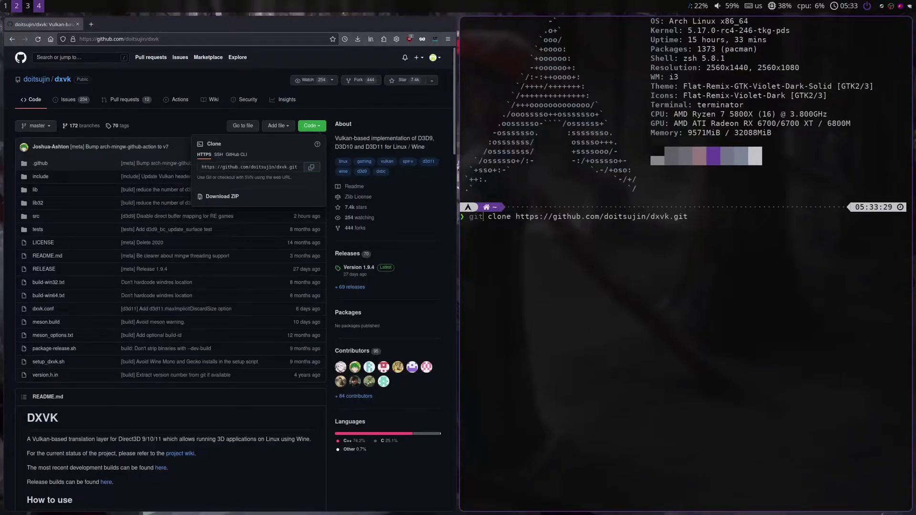
{"action": "type", "text": " clone"}
{"action": "right_click", "coordinate": [526, 231]}
{"action": "left_click", "coordinate": [553, 249]}
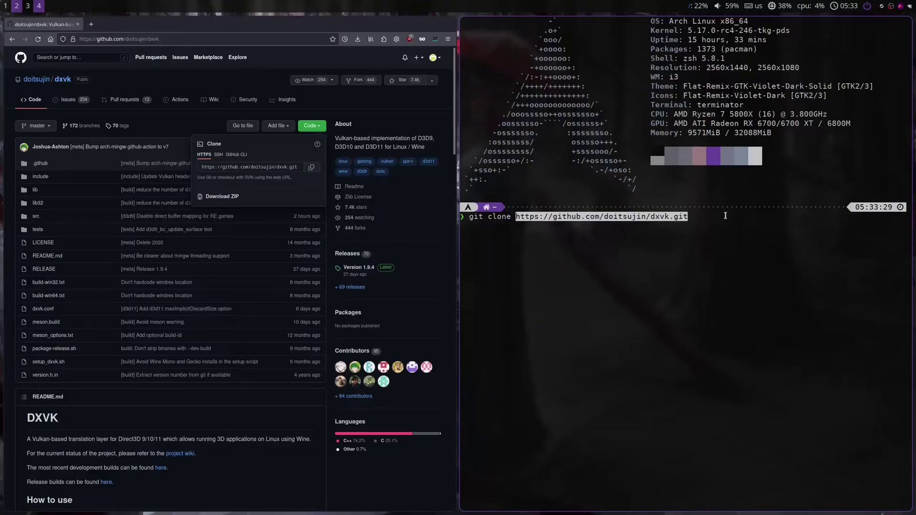
{"action": "key", "text": "Return"}
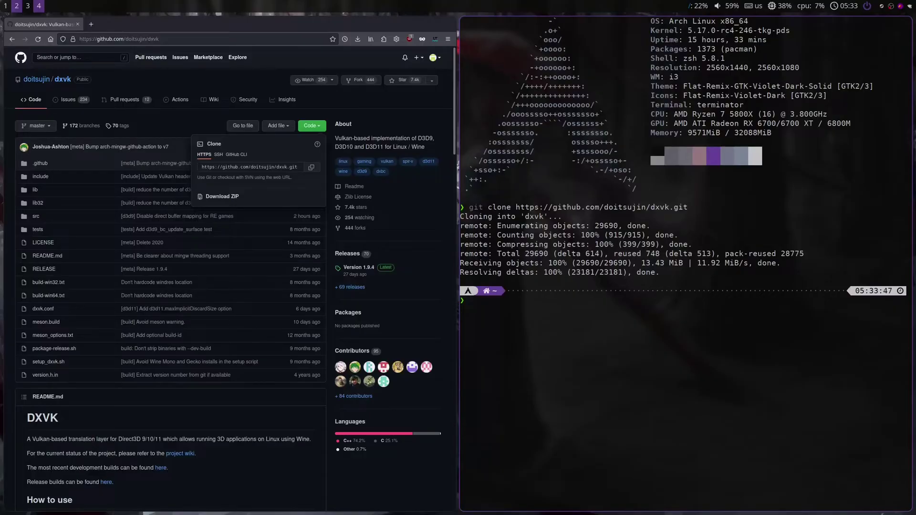
{"action": "left_click", "coordinate": [347, 115]}
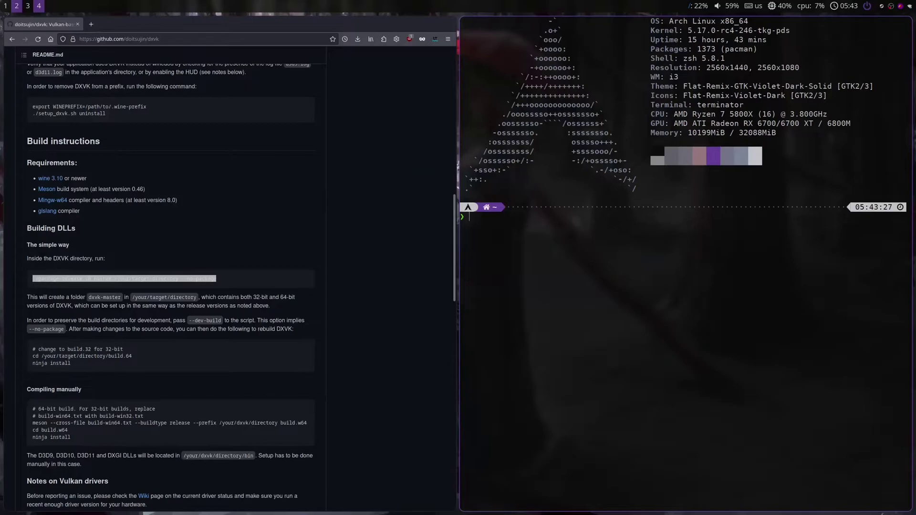
Step: In the dxvk folder, build DXVK from source with package-release.sh master . --no-package
{"action": "type", "text": "cd dxvk"}
{"action": "key", "text": "Return"}
{"action": "key", "text": "Up"}
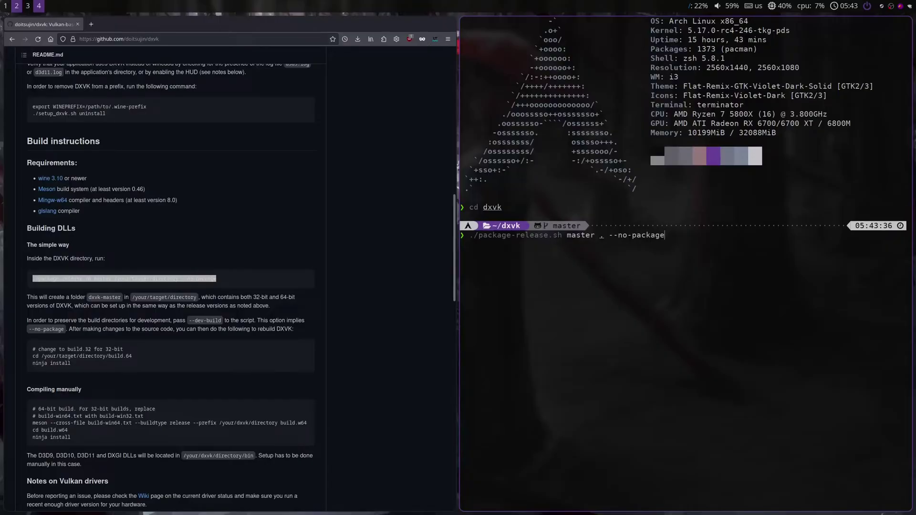
{"action": "key", "text": "Return"}
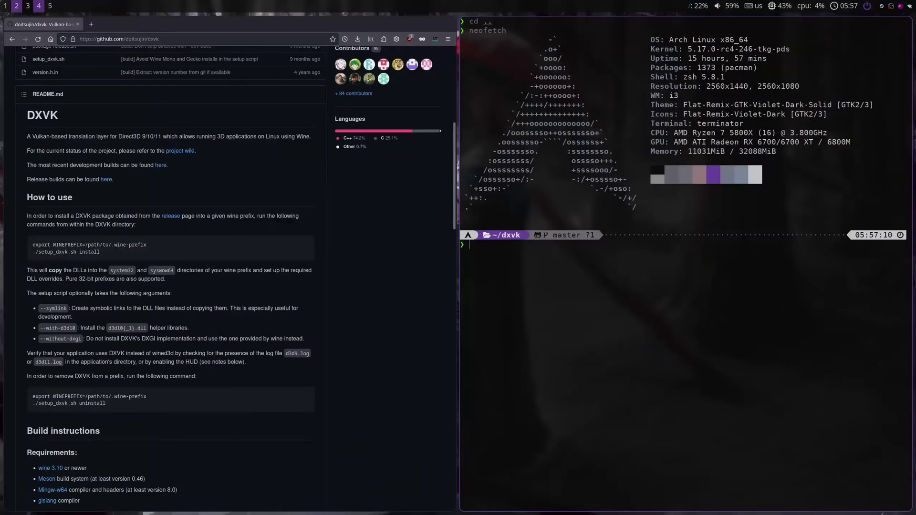
Step: From dxvk-master, run setup_dxvk.sh install with WINEPREFIX set to /Linux_HDD/LutrisGames/Anomaly-Prefix
{"action": "type", "text": "cd dxvk-master"}
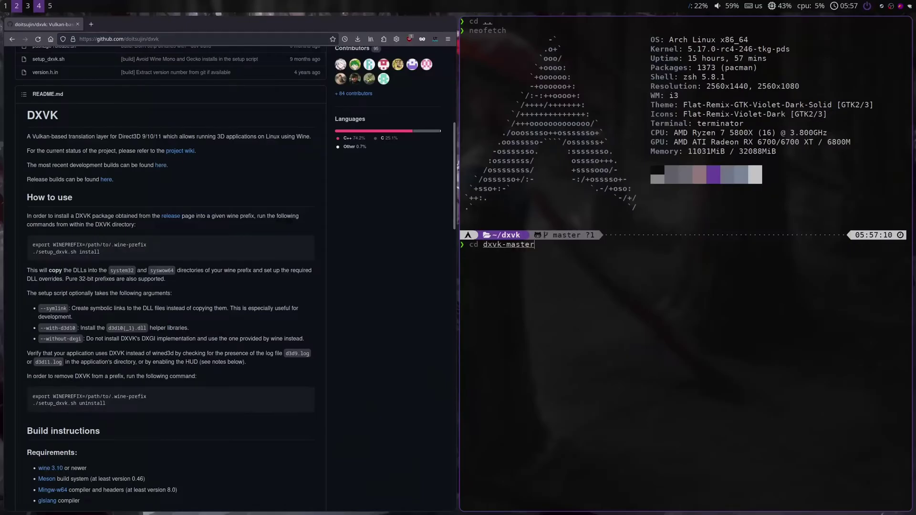
{"action": "key", "text": "Return"}
{"action": "type", "text": "WINEPREFIX=\"/Linux_HDD/LutrisGames/Anomaly-Prefix\" ./setup_dxvk.sh install"}
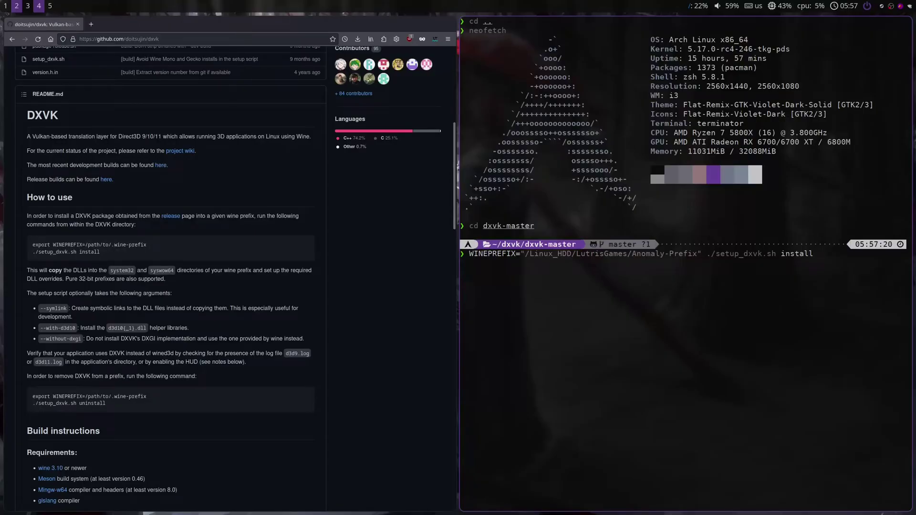
{"action": "key", "text": "Return"}
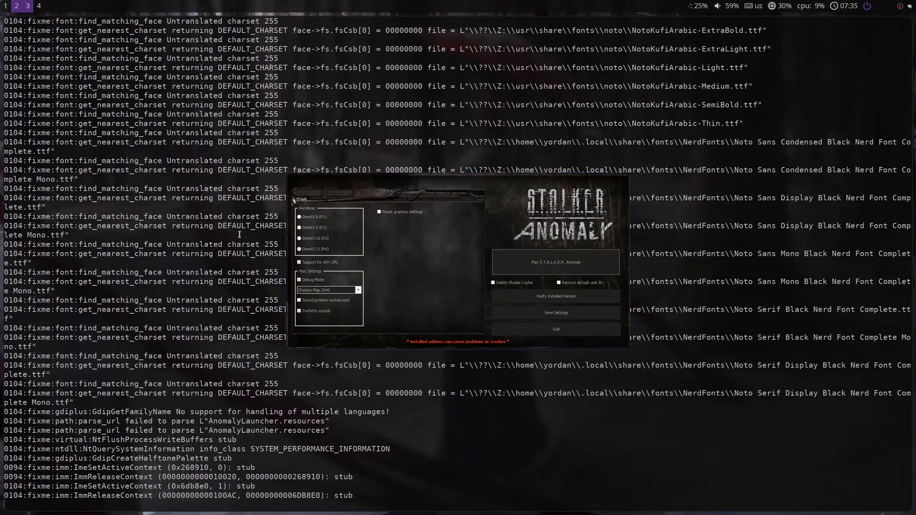
Step: Start the game with 'Play S.T.A.L.K.E.R. Anomaly' in the launcher
{"action": "left_click", "coordinate": [556, 262]}
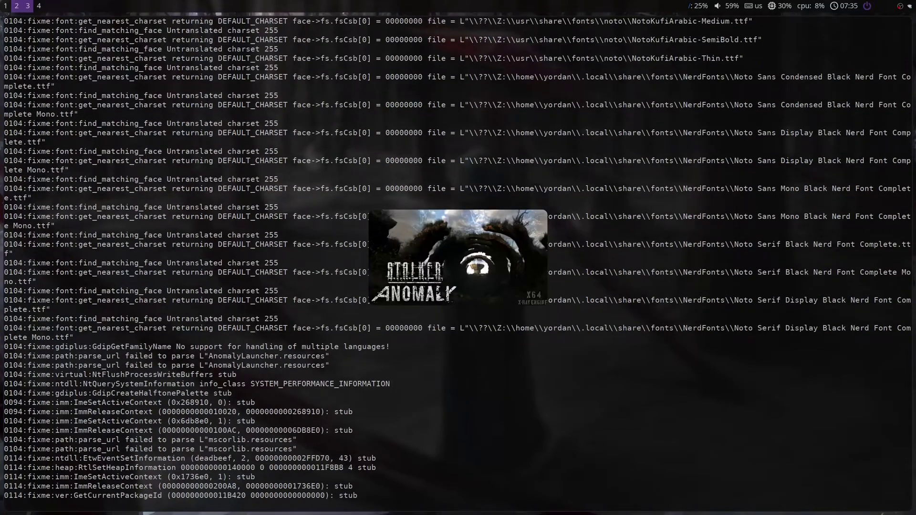